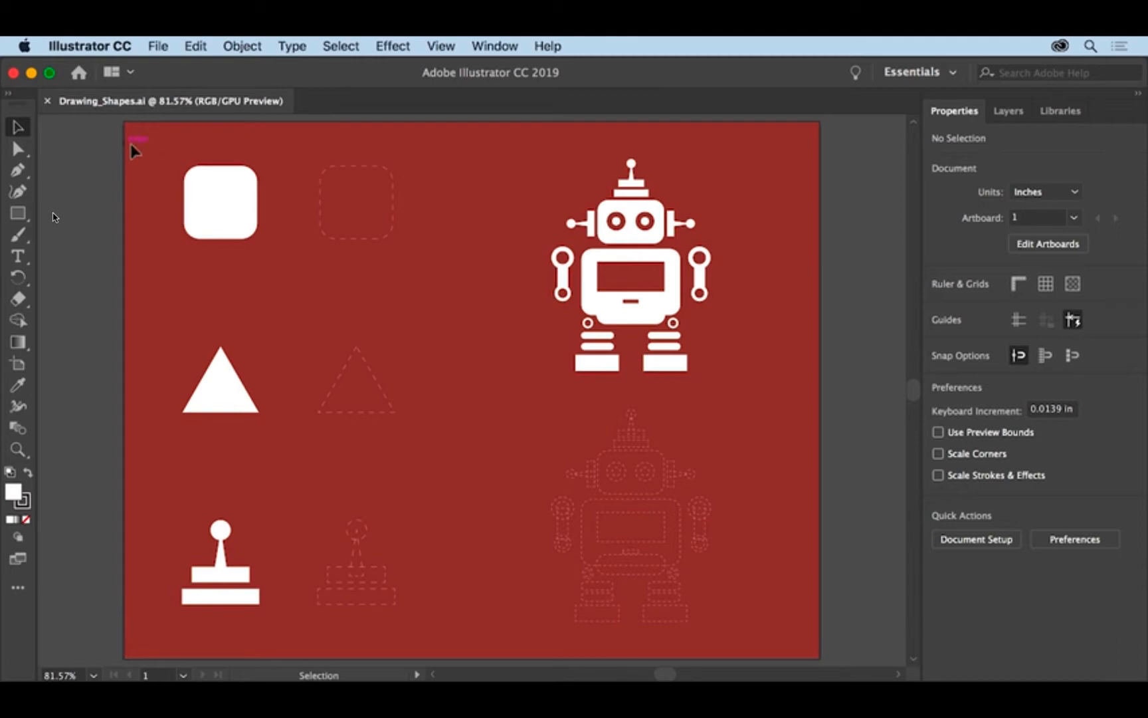
# Select the white triangle and review the display options, such as the bounding box, in the View menu.
pyautogui.click(441, 45)
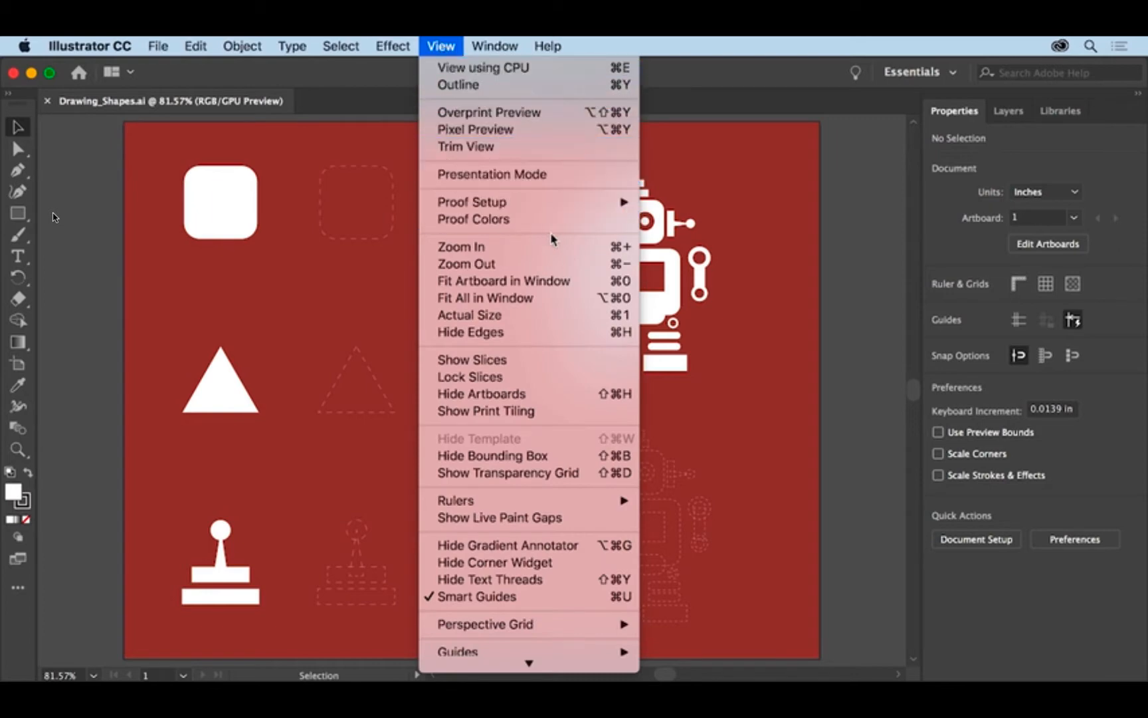
pyautogui.click(578, 284)
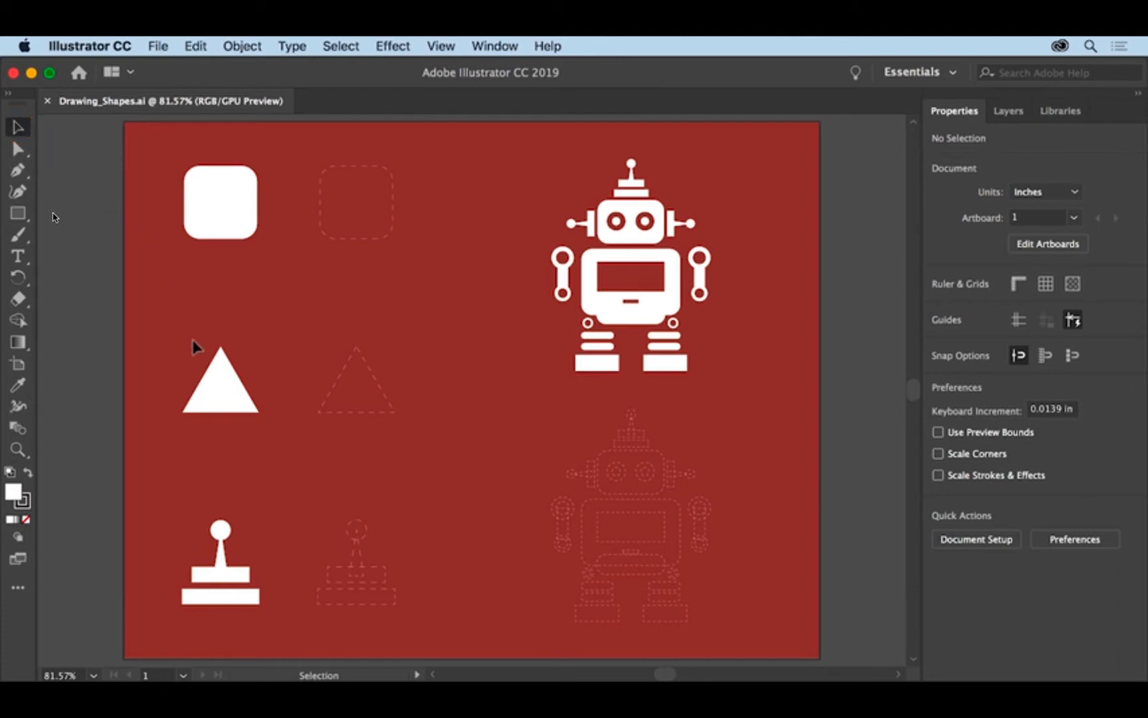
pyautogui.click(211, 385)
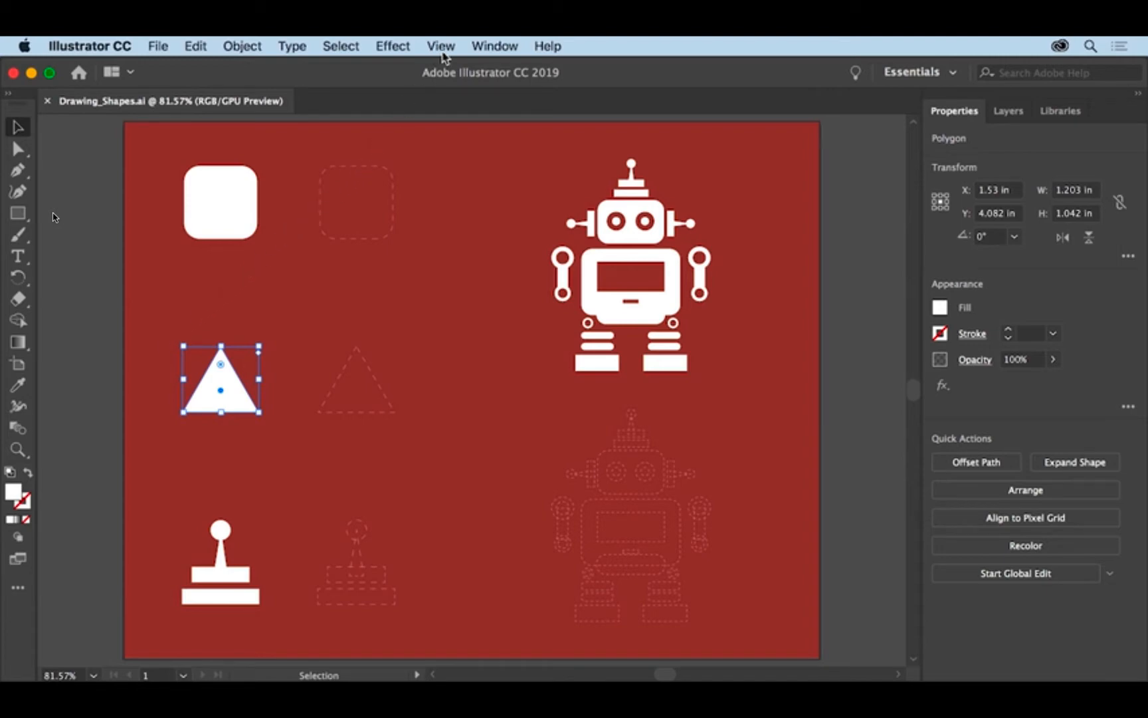
pyautogui.click(442, 50)
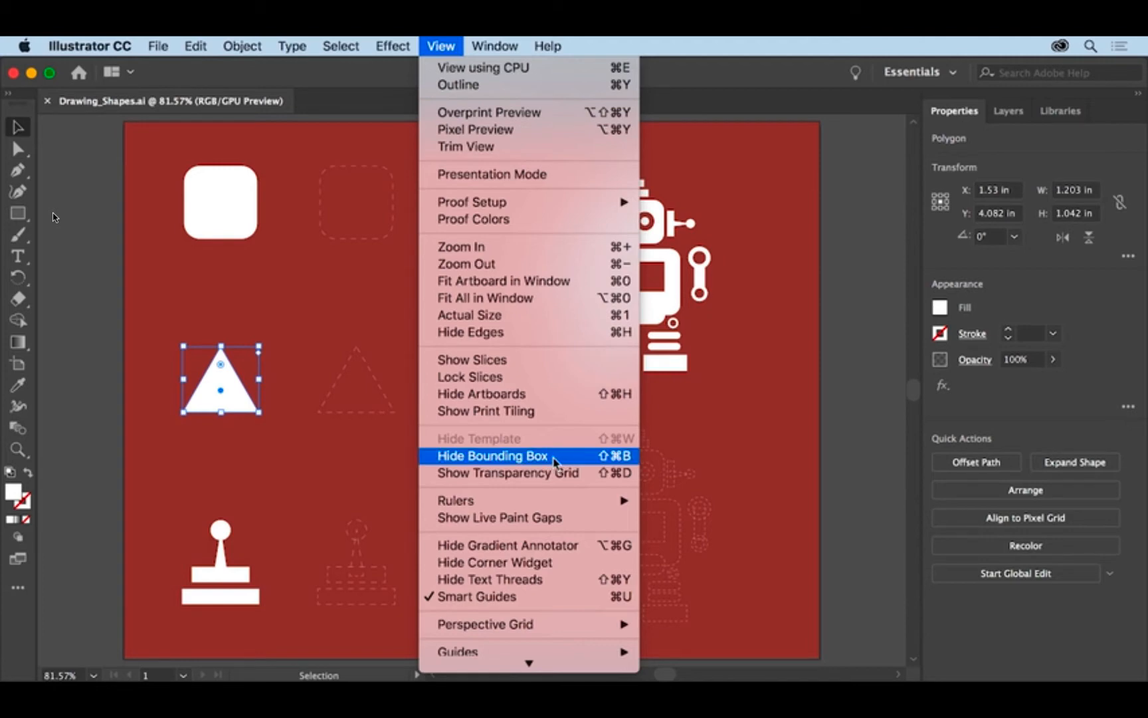
pyautogui.click(253, 437)
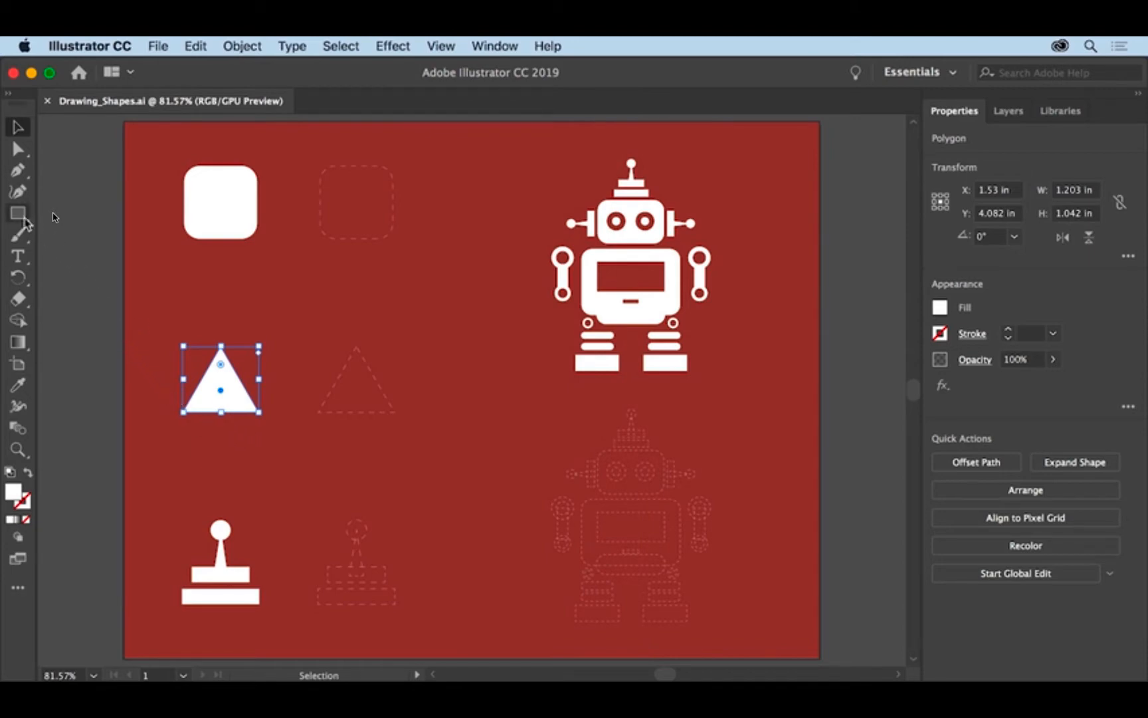
# With the Rectangle tool and smart guides on, draw a rectangle about 1.77 by 1.66 in over the dashed rounded-square template.
pyautogui.click(18, 214)
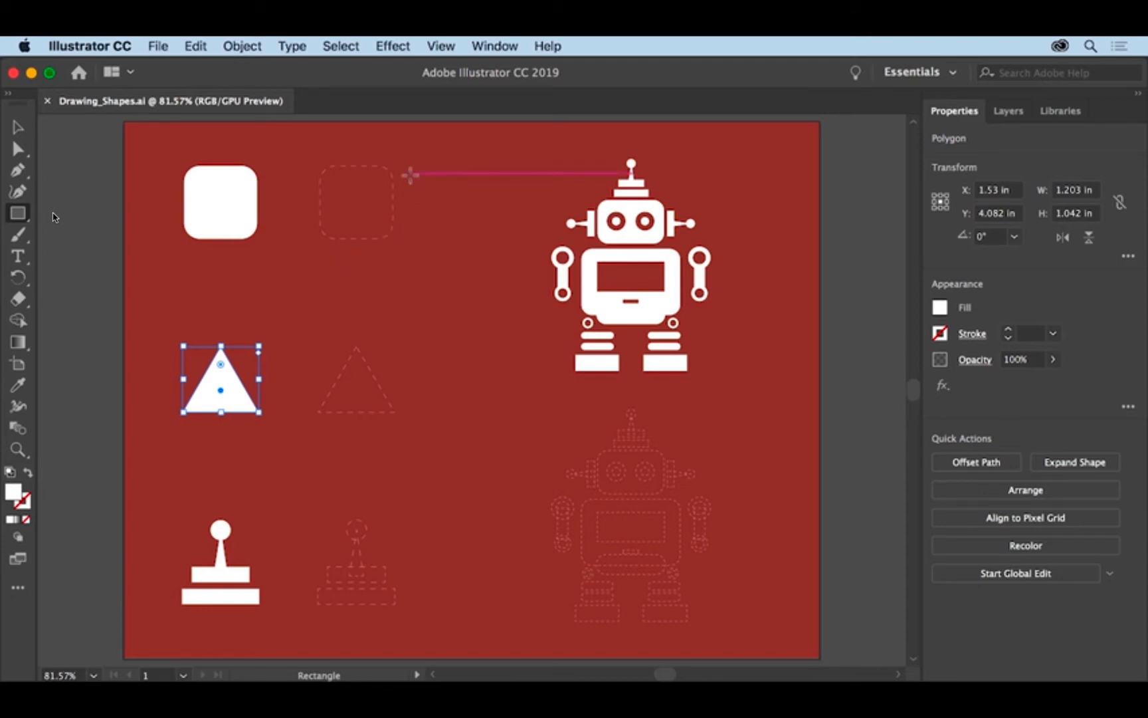
pyautogui.click(451, 48)
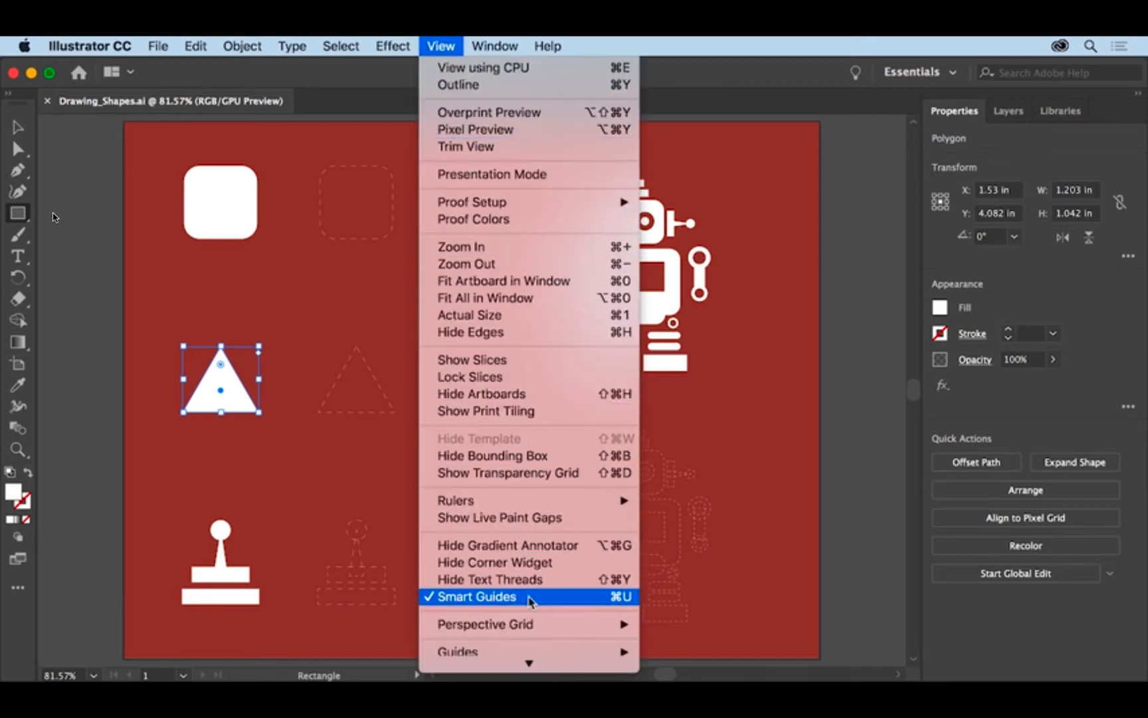
pyautogui.click(324, 246)
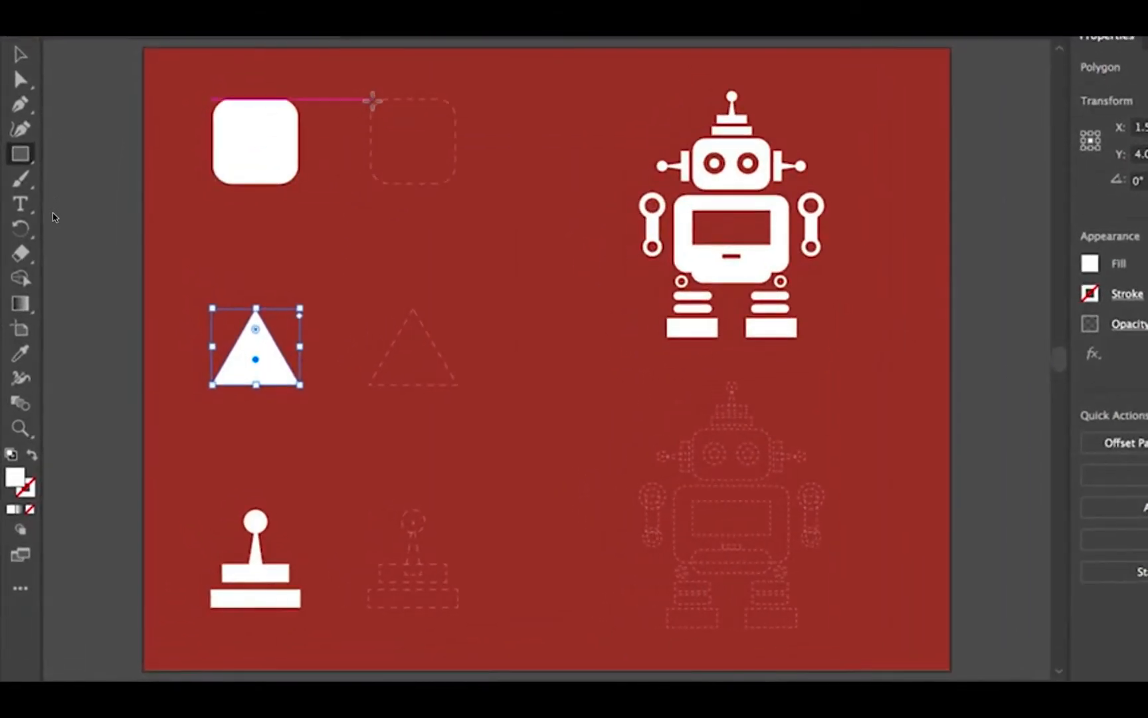
pyautogui.moveTo(373, 100)
pyautogui.mouseDown()
pyautogui.moveTo(403, 155)
pyautogui.moveTo(482, 200)
pyautogui.moveTo(498, 245)
pyautogui.mouseUp()
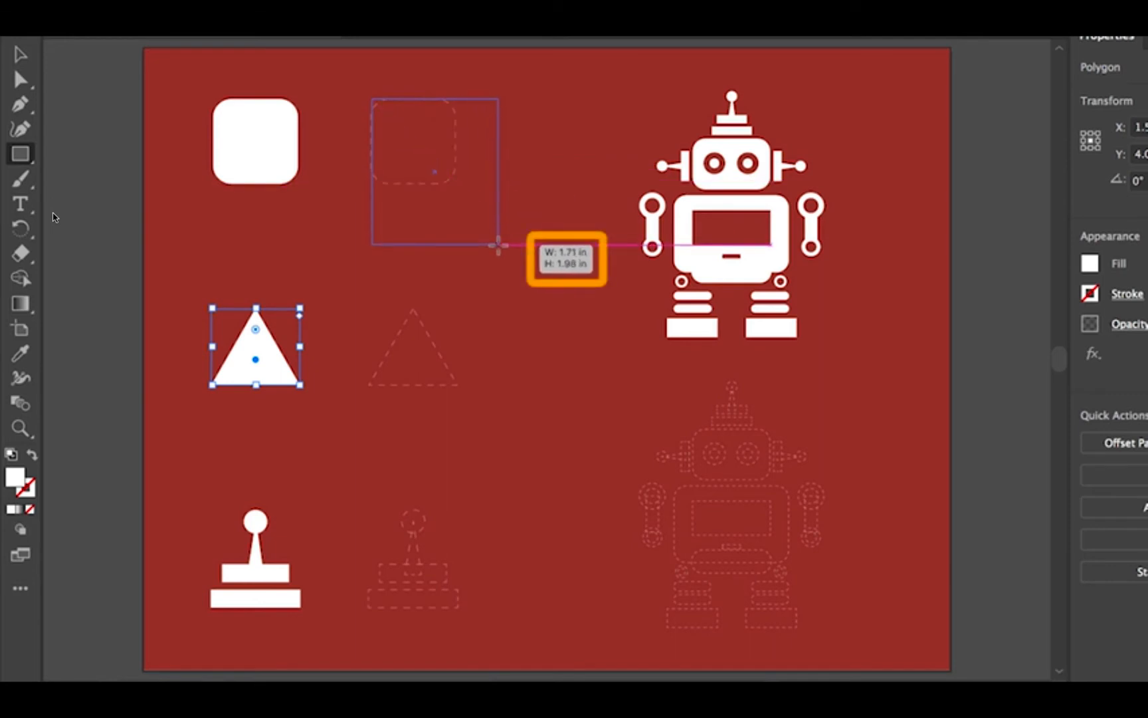
pyautogui.moveTo(498, 245); pyautogui.dragTo(503, 221)
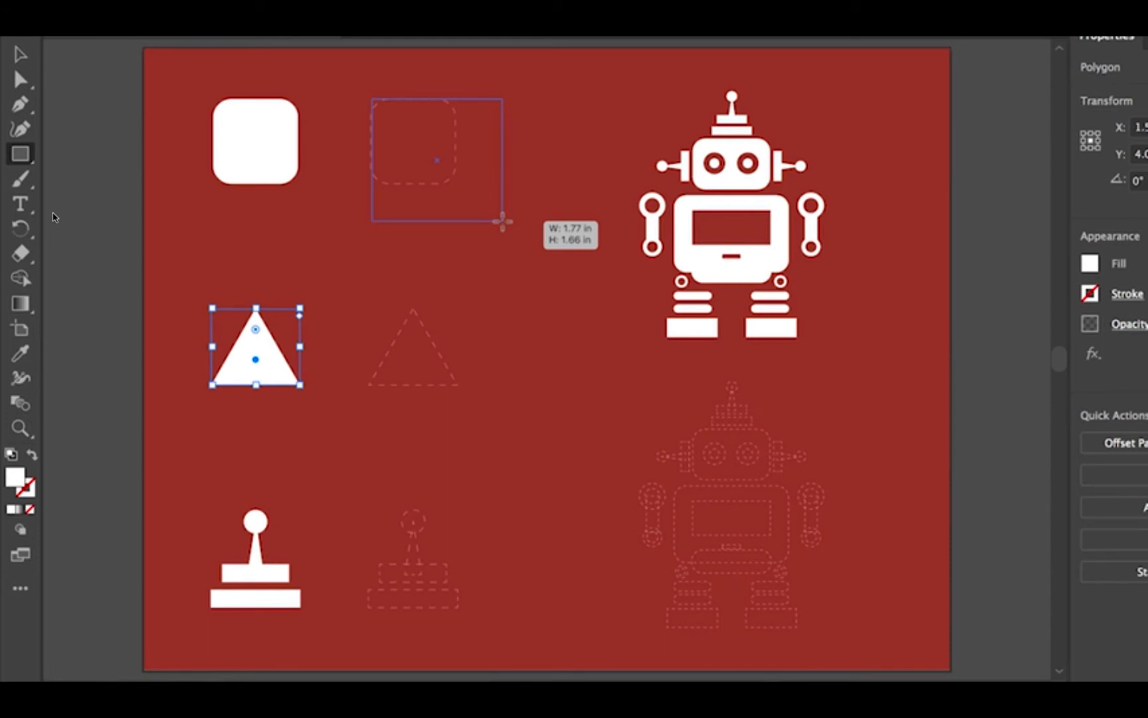
pyautogui.moveTo(503, 221); pyautogui.dragTo(503, 222)
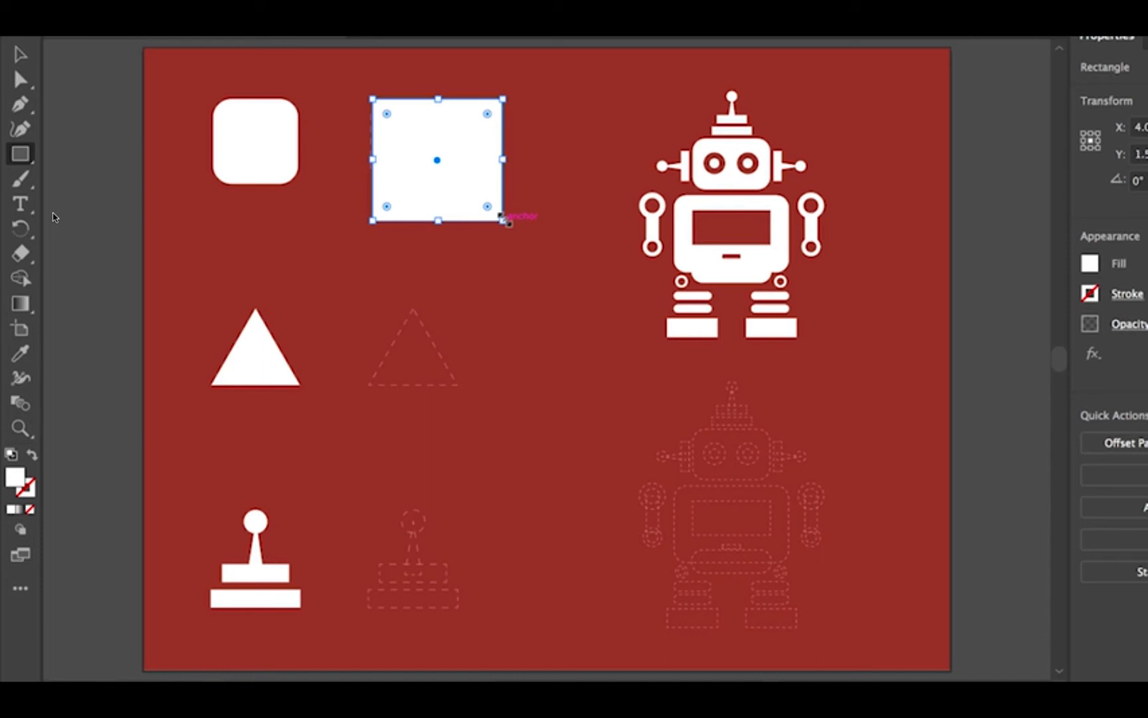
# Resize the rectangle to a 1.17 in square on the template and round its corners to match it.
pyautogui.moveTo(504, 220)
pyautogui.mouseDown()
pyautogui.moveTo(457, 197)
pyautogui.moveTo(472, 188)
pyautogui.moveTo(457, 182)
pyautogui.mouseUp()
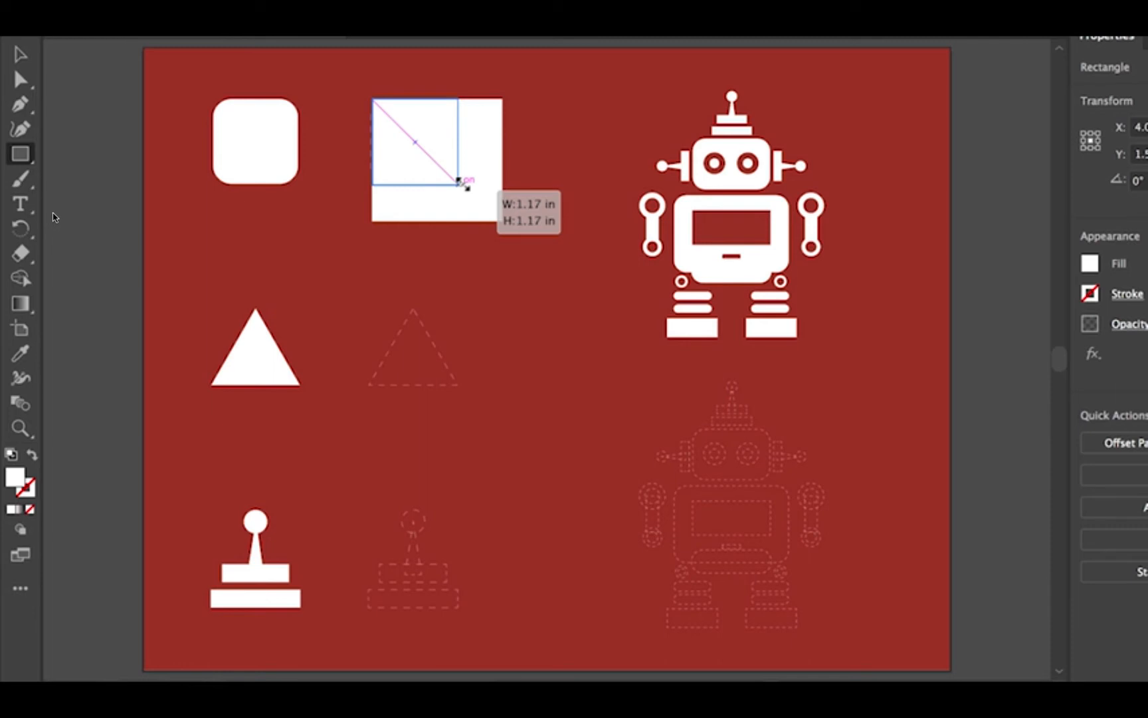
pyautogui.moveTo(458, 183); pyautogui.dragTo(458, 184)
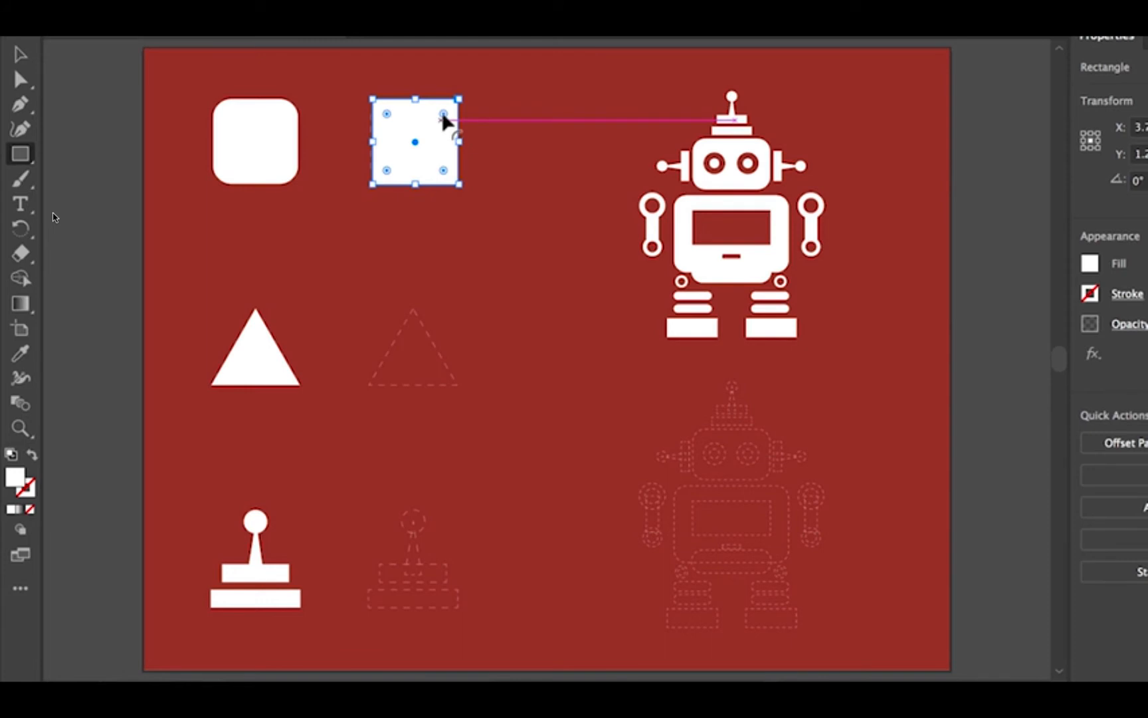
pyautogui.moveTo(444, 120)
pyautogui.mouseDown()
pyautogui.moveTo(418, 141)
pyautogui.moveTo(442, 117)
pyautogui.mouseUp()
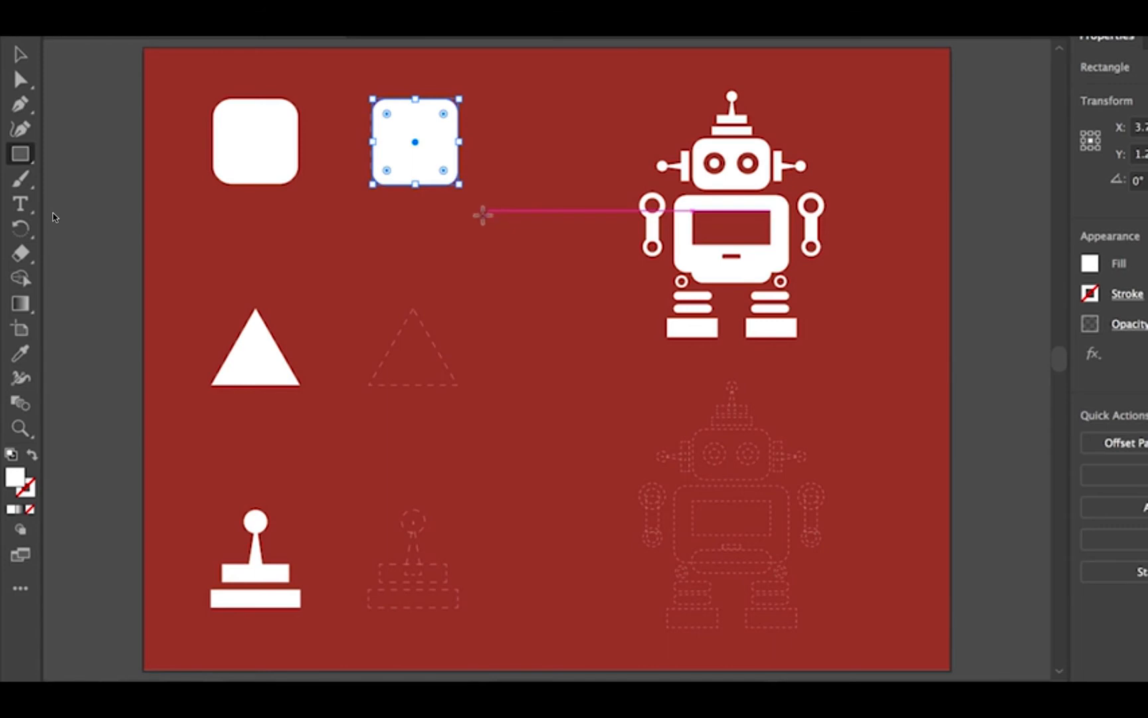
# With the Polygon tool, draw a hexagon about 1.9 by 2 in over the dashed triangle template.
pyautogui.click(22, 158)
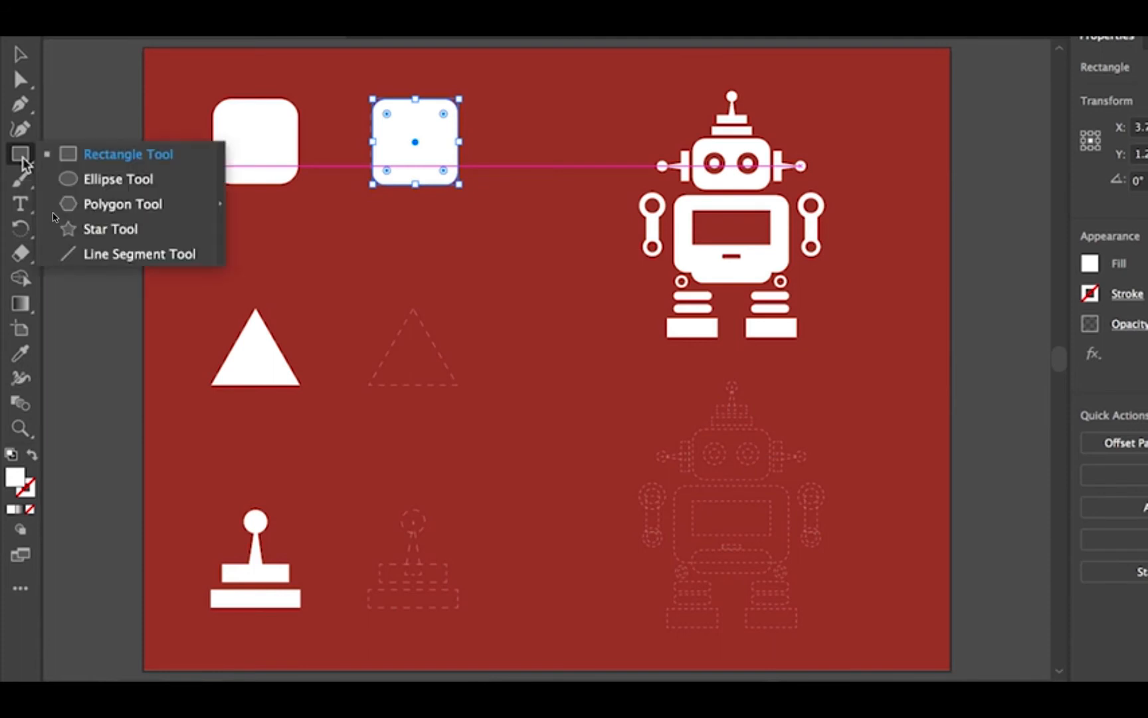
pyautogui.click(189, 208)
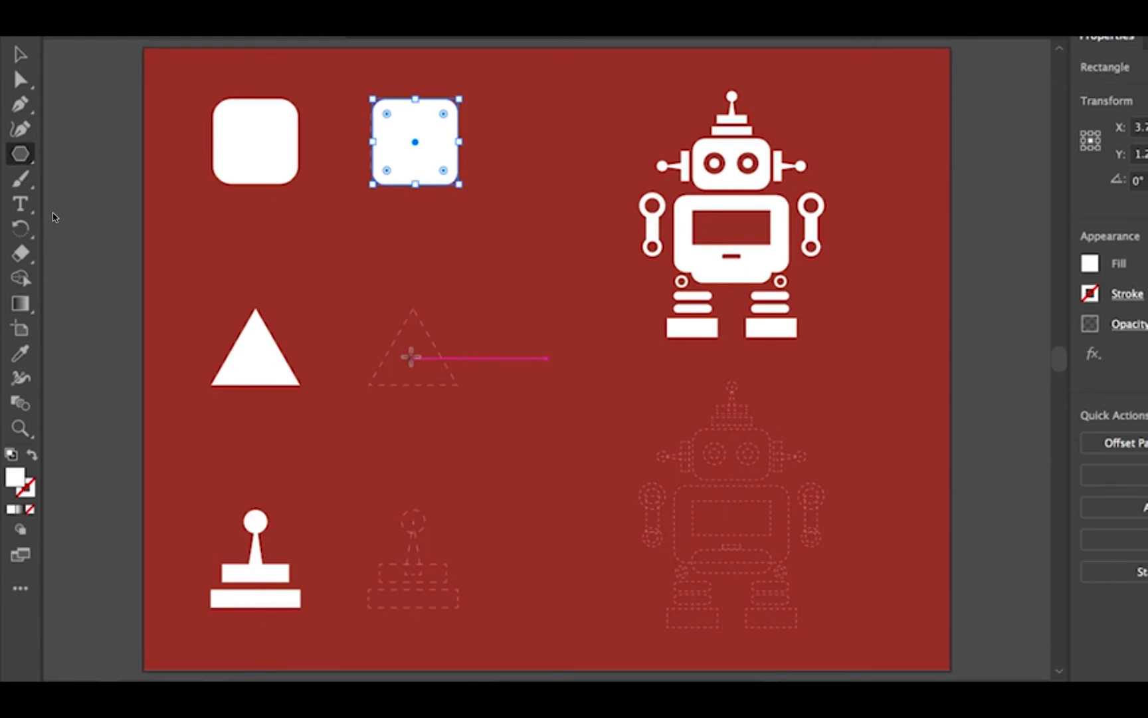
pyautogui.moveTo(410, 357); pyautogui.dragTo(469, 407)
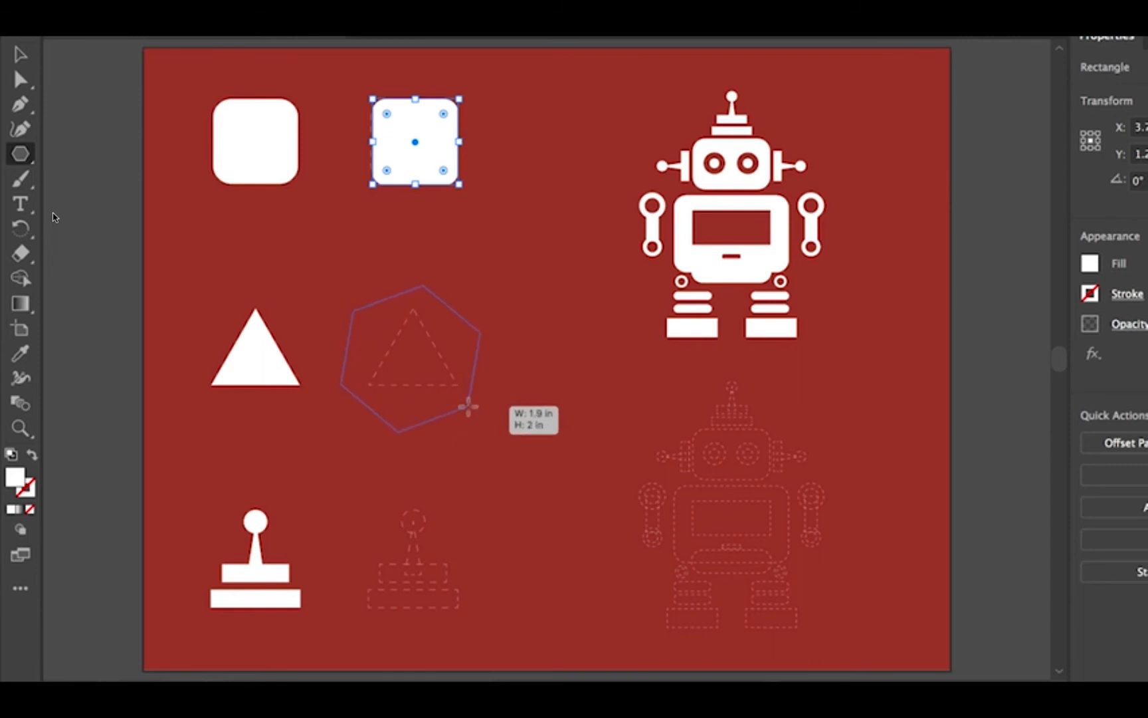
pyautogui.press('shift')
pyautogui.moveTo(468, 406); pyautogui.dragTo(468, 406)
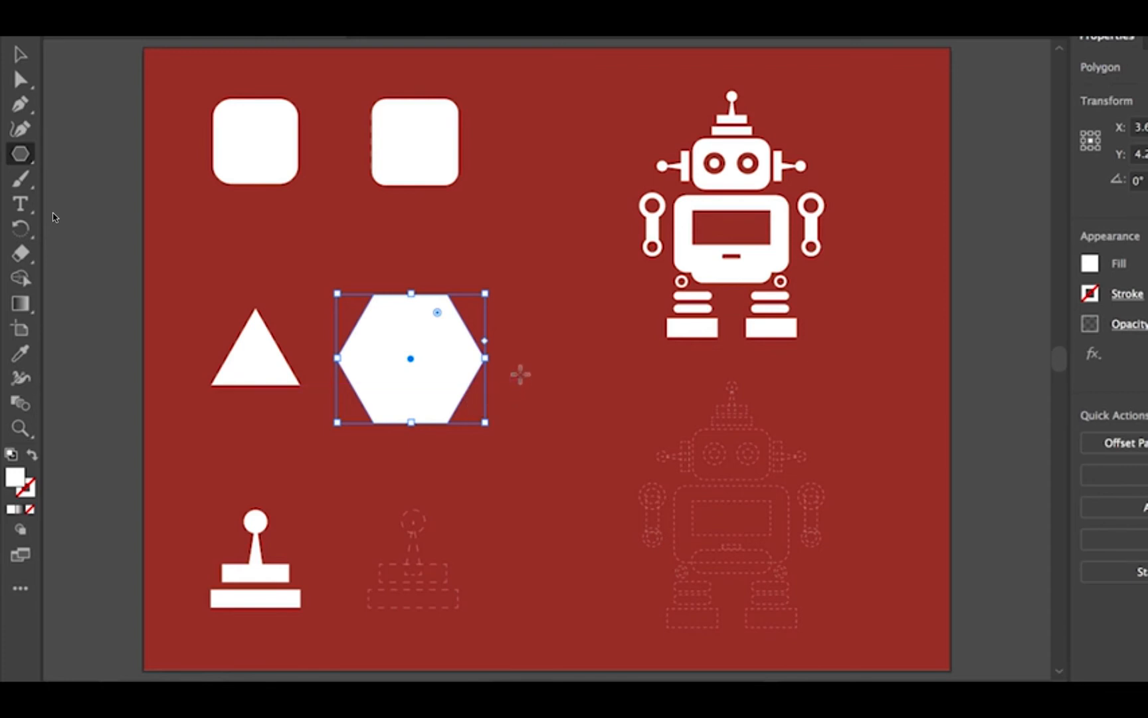
# Reduce the polygon to three sides and move the resulting triangle onto the dashed triangle template.
pyautogui.click(484, 342)
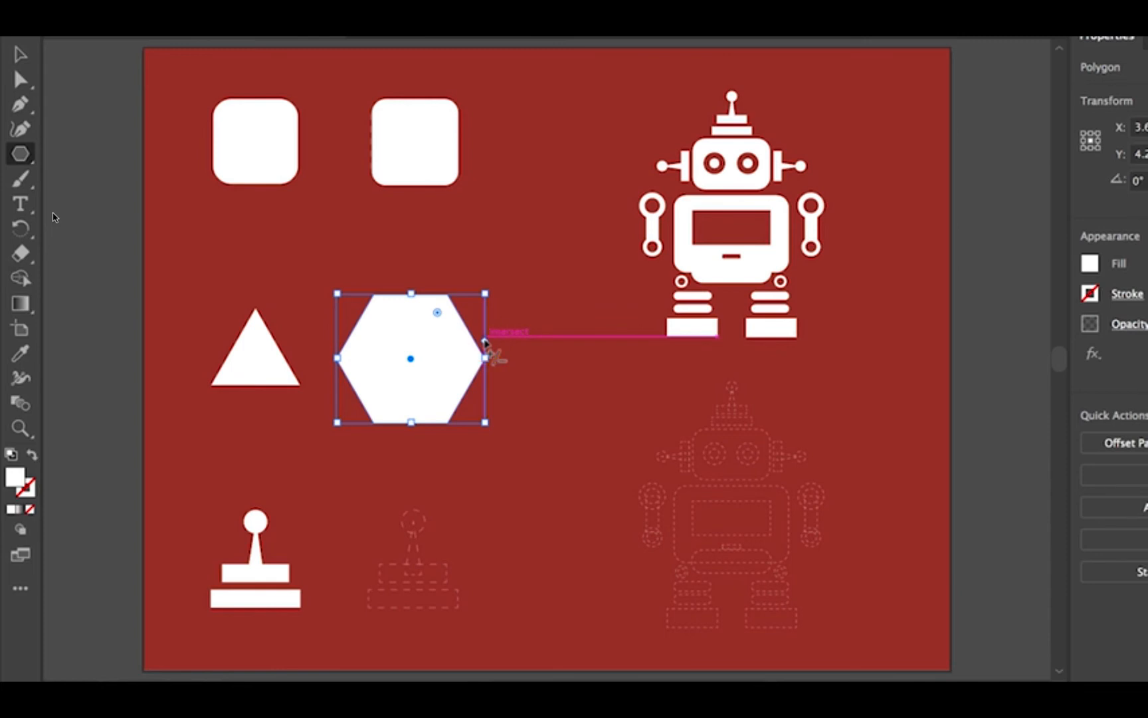
pyautogui.moveTo(485, 342); pyautogui.dragTo(485, 307)
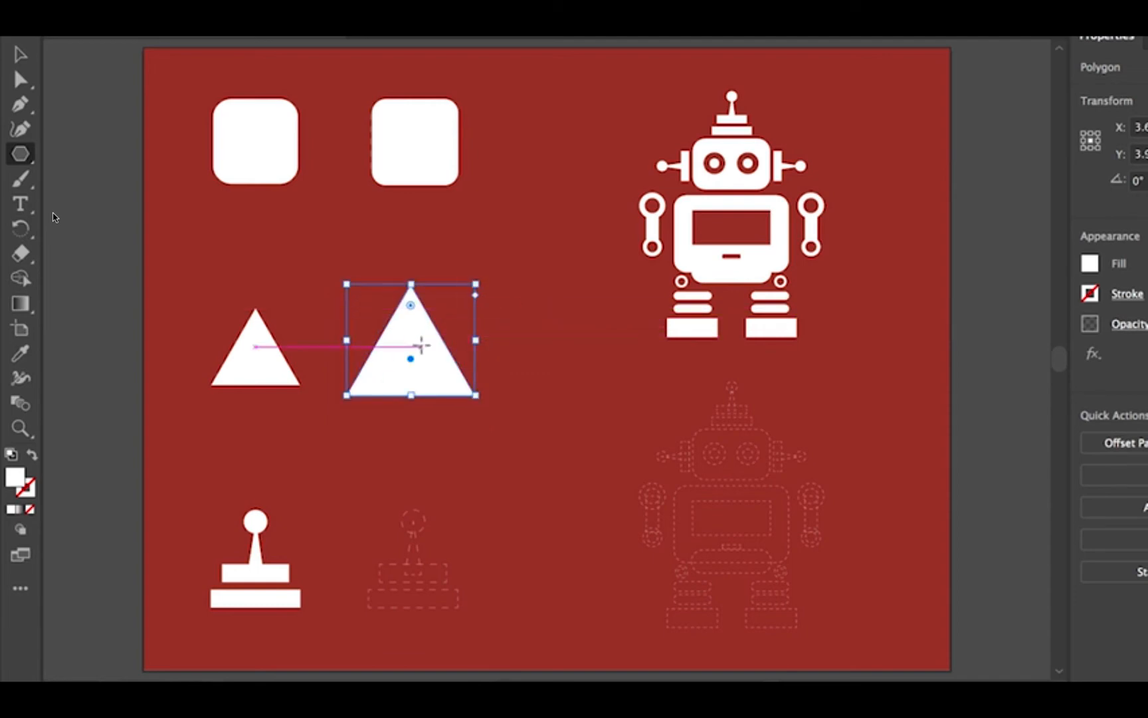
pyautogui.moveTo(411, 359); pyautogui.dragTo(424, 366)
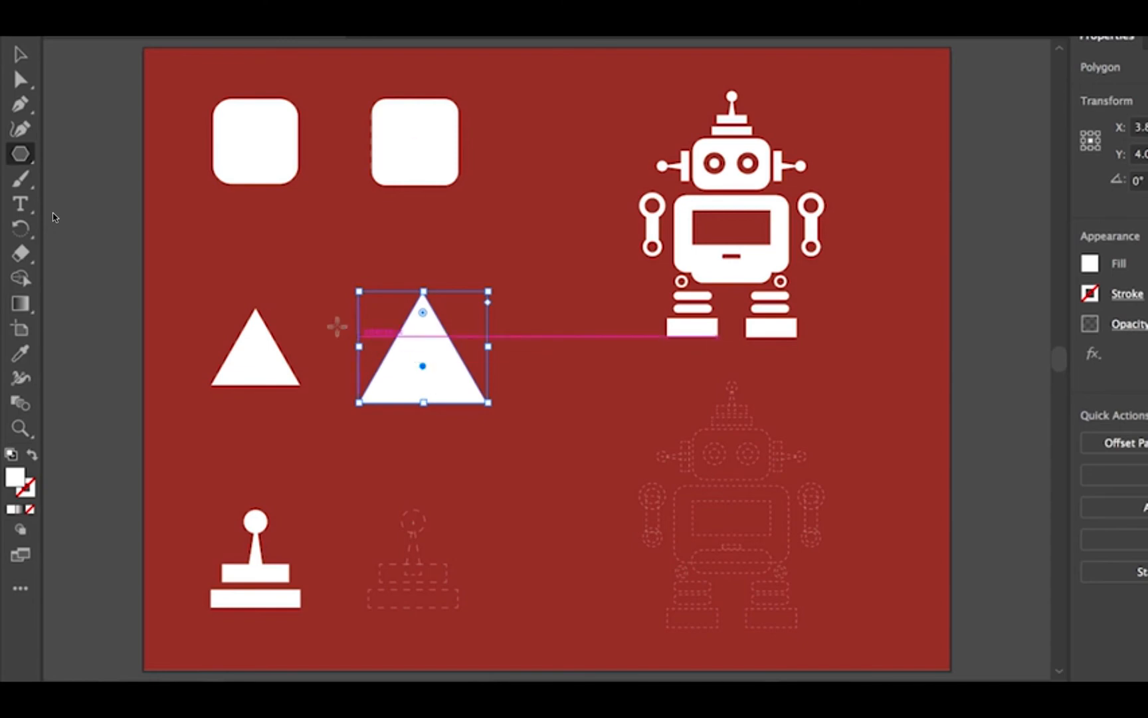
# With the Ellipse tool, draw a small circle over the knob of the dashed joystick template.
pyautogui.click(20, 157)
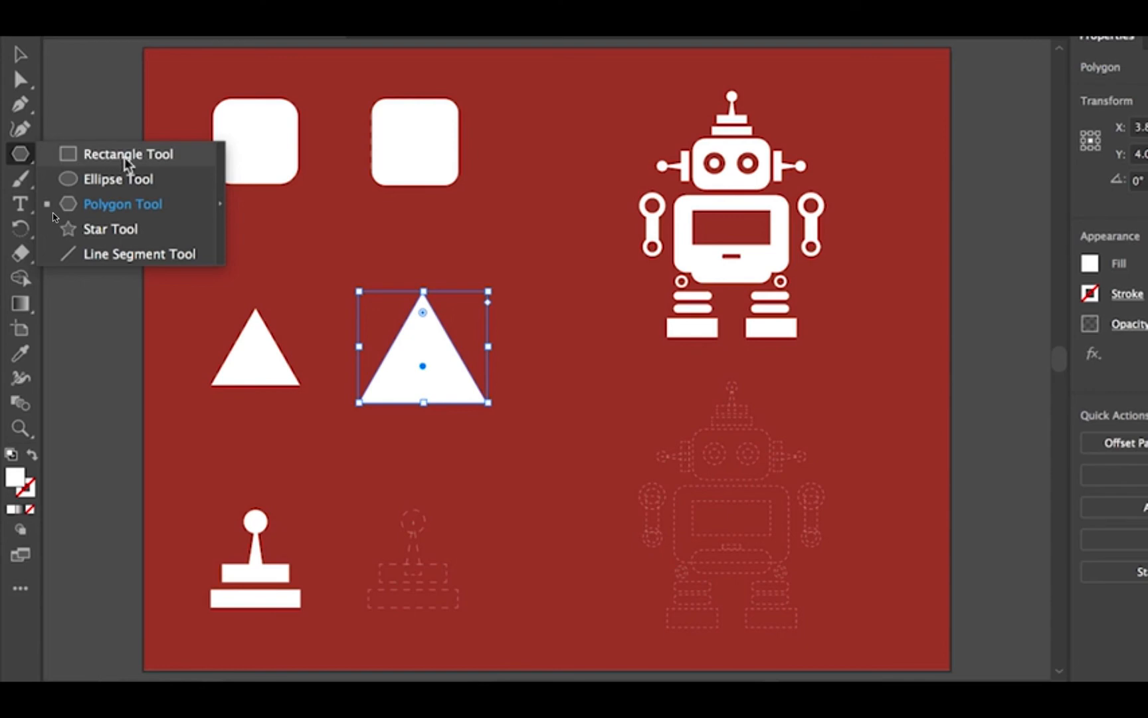
pyautogui.click(170, 186)
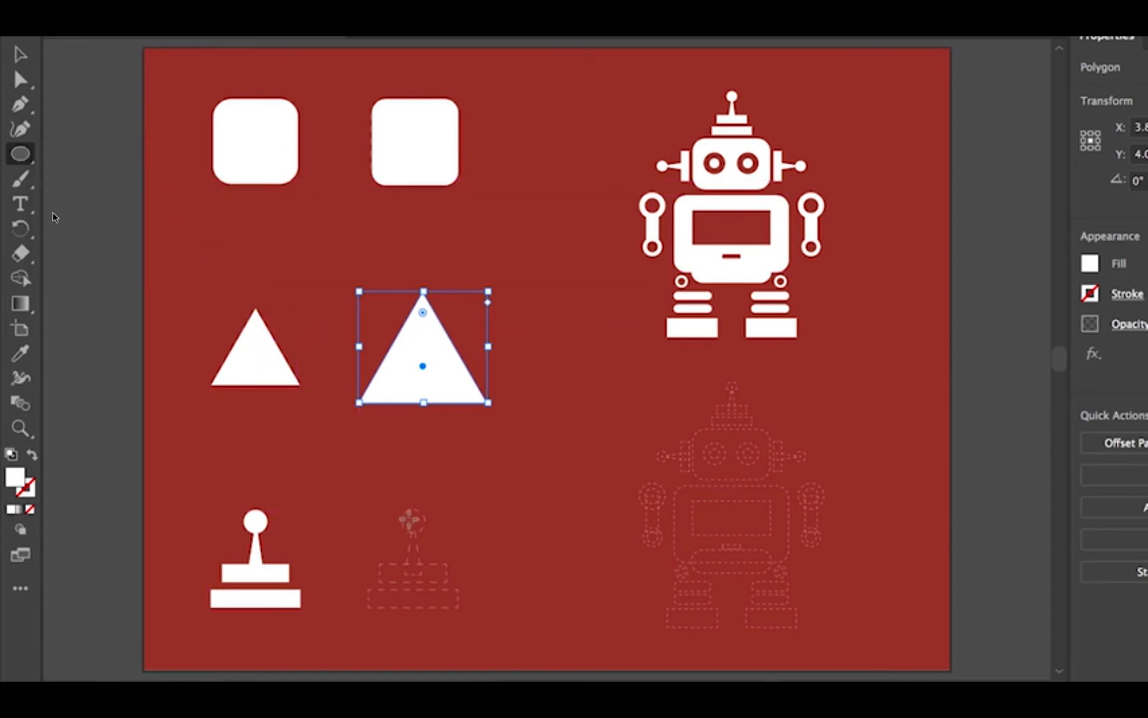
pyautogui.moveTo(397, 492); pyautogui.dragTo(430, 527)
pyautogui.moveTo(436, 538); pyautogui.dragTo(425, 521)
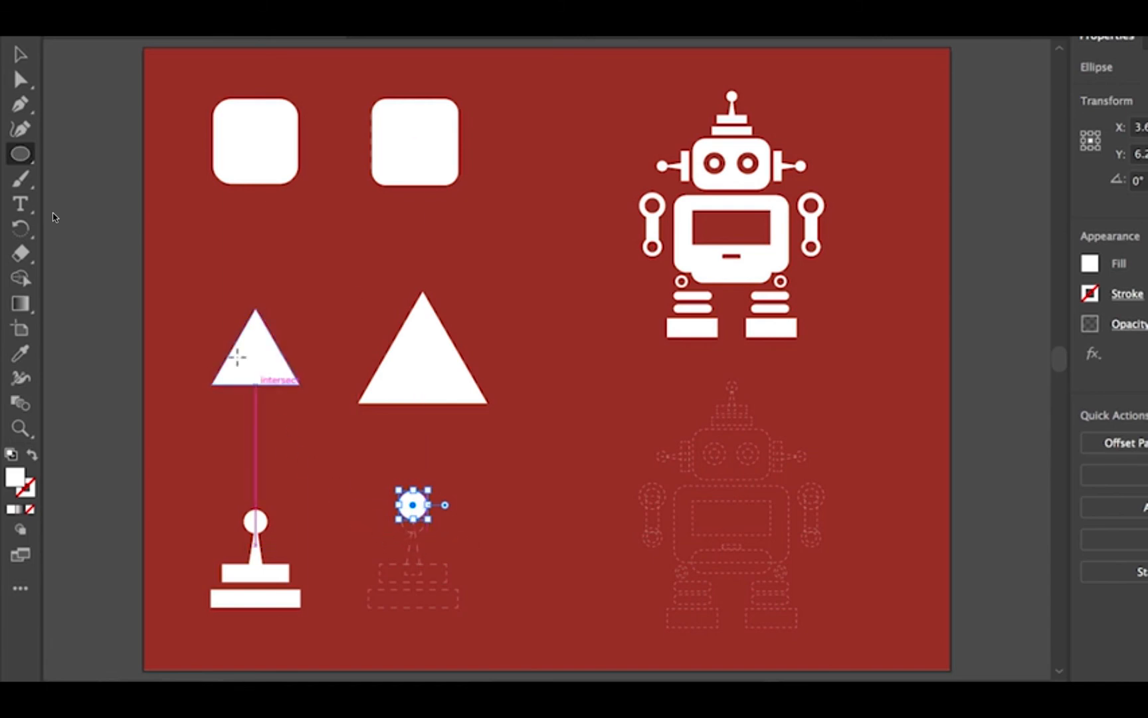
# Select the large triangle, copy it, and paste a duplicate.
pyautogui.click(21, 57)
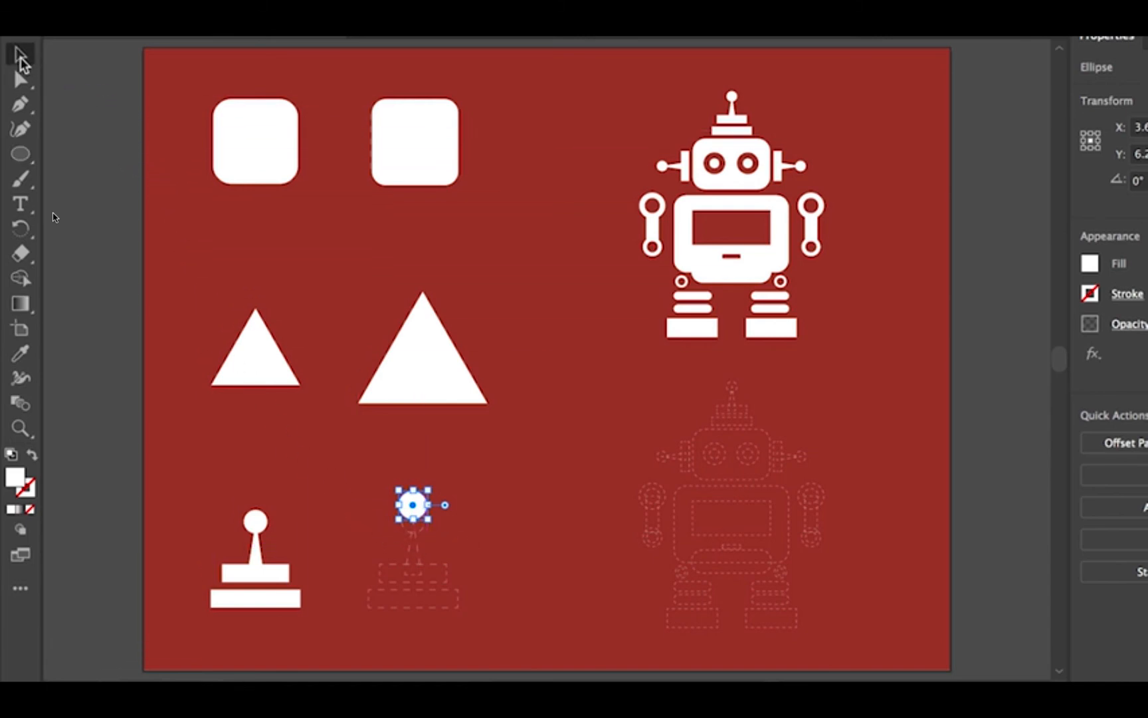
pyautogui.click(413, 369)
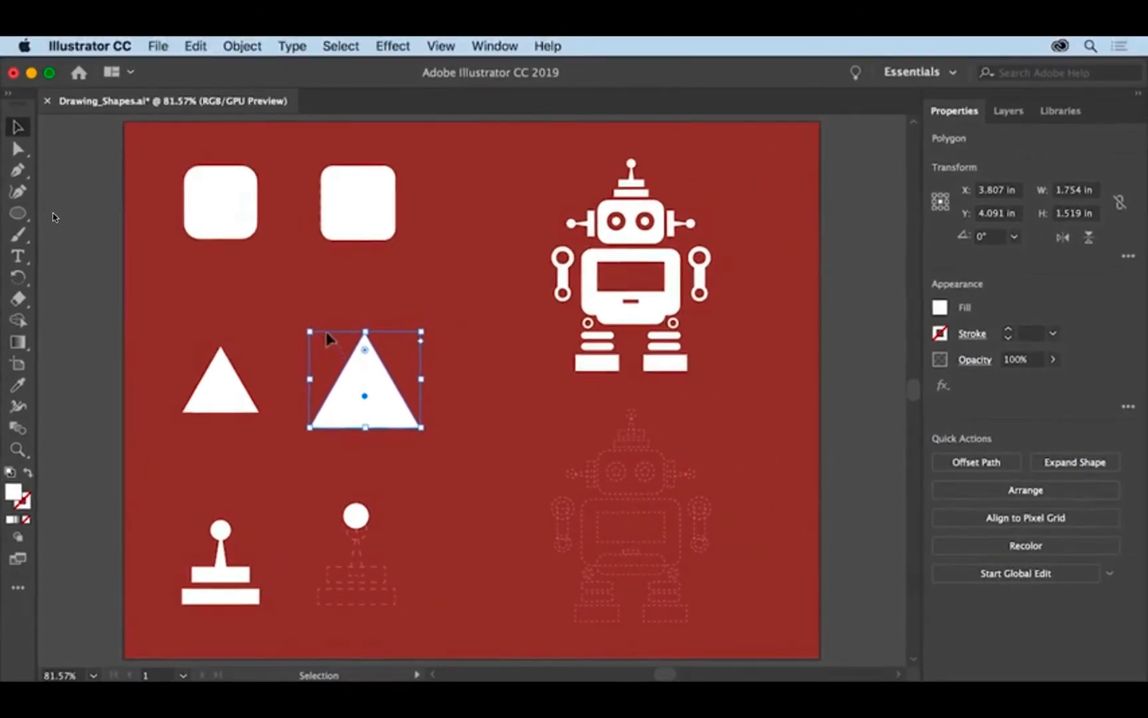
pyautogui.click(200, 46)
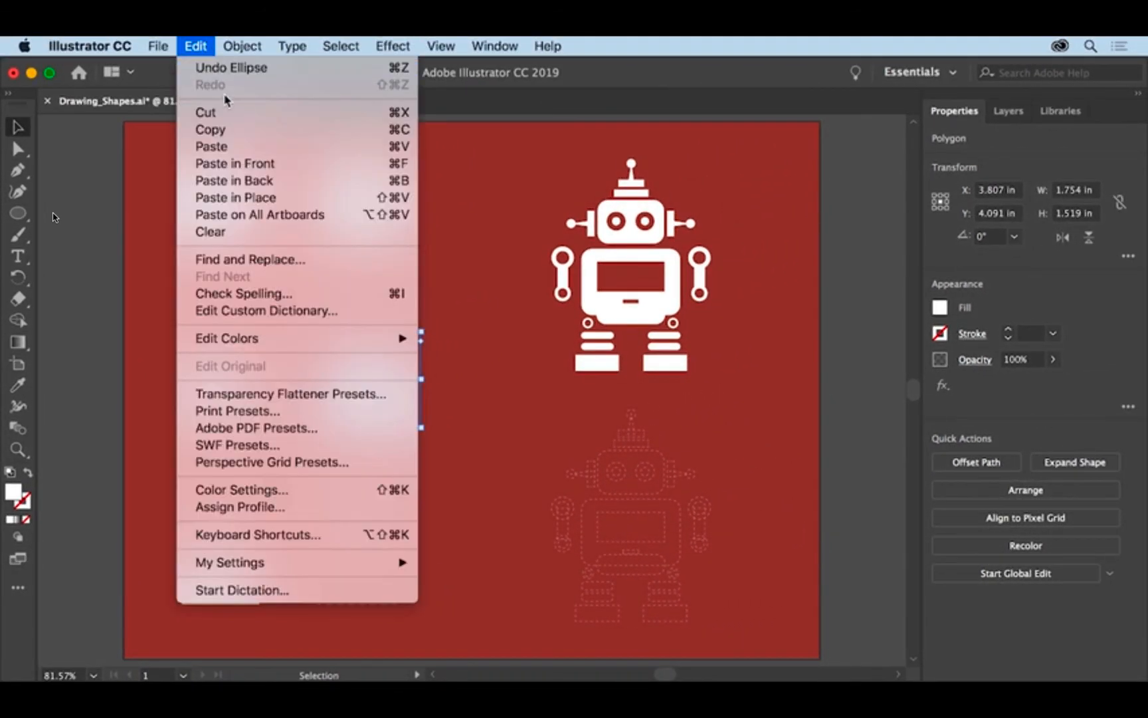
pyautogui.click(240, 131)
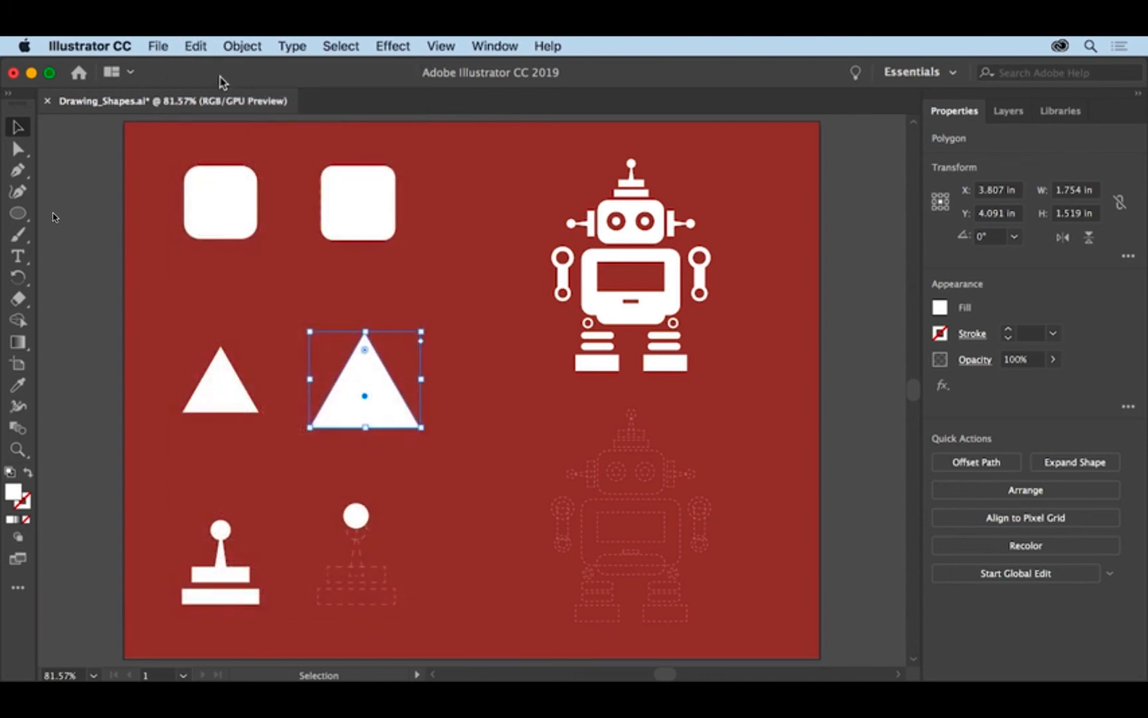
pyautogui.click(206, 48)
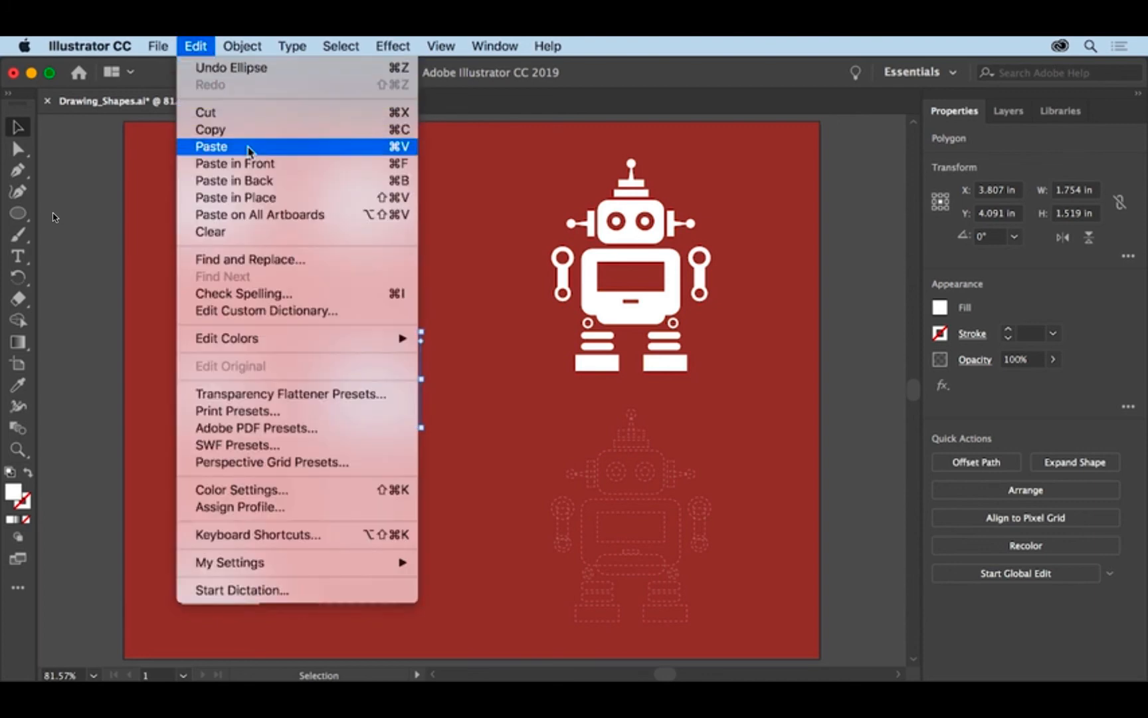
pyautogui.click(249, 163)
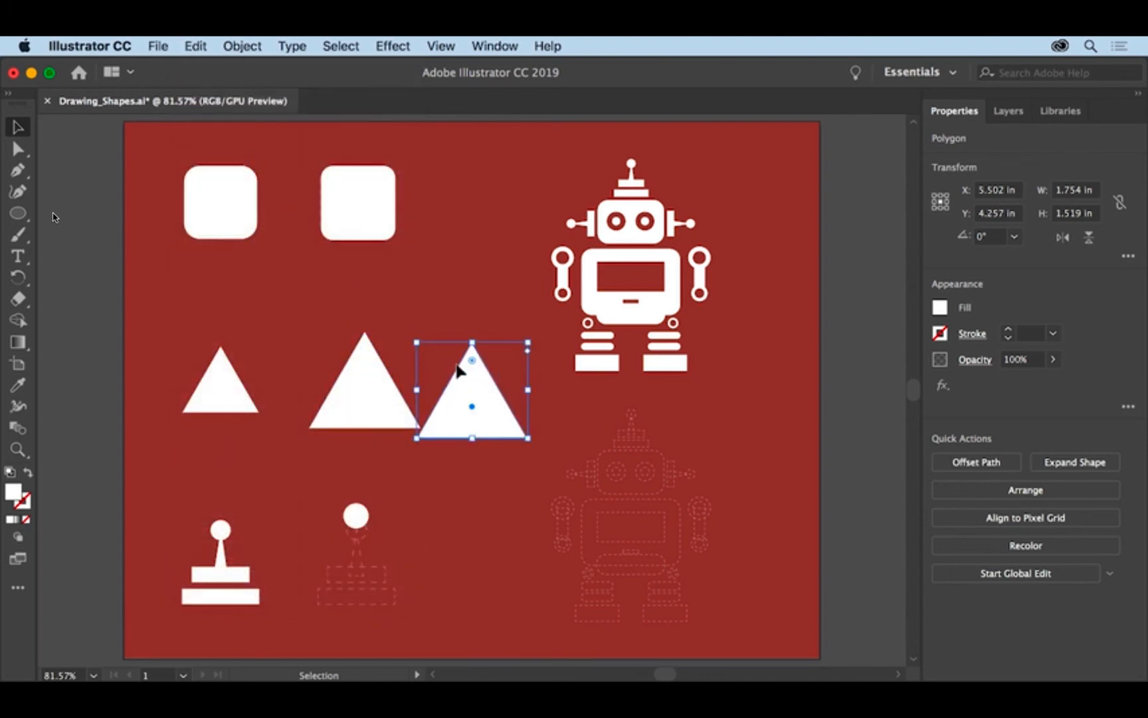
# Move the pasted triangle onto the joystick template and resize it to about 0.44 by 0.9 in as the stick.
pyautogui.moveTo(479, 389); pyautogui.dragTo(419, 552)
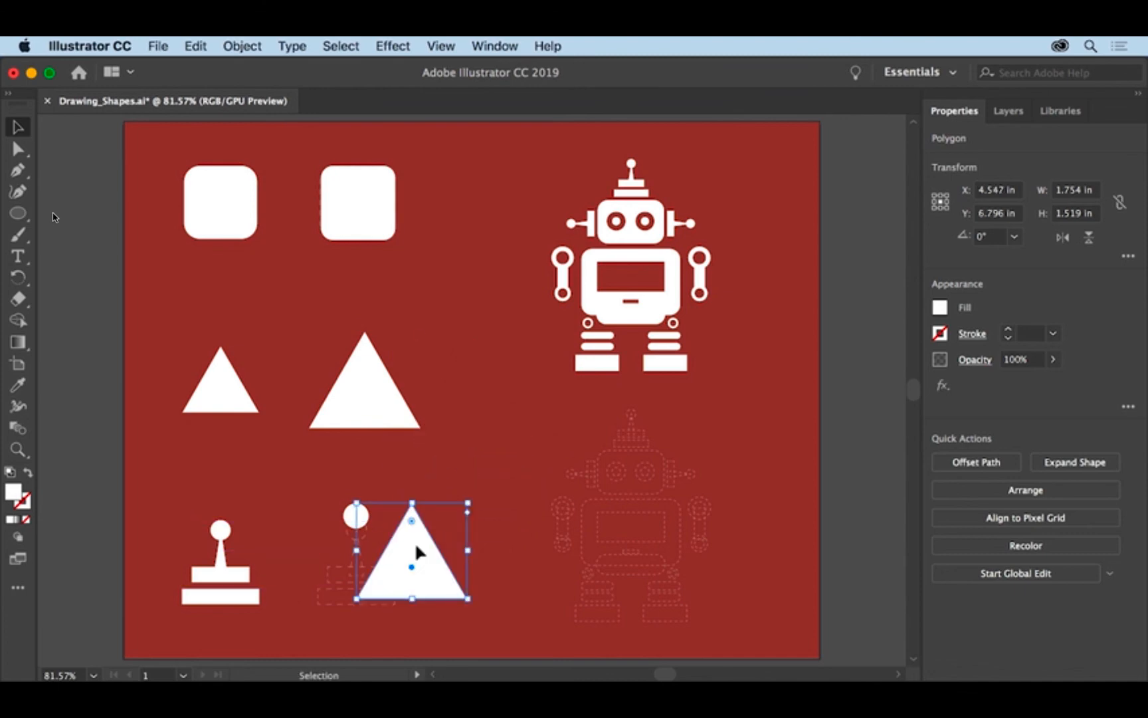
pyautogui.moveTo(468, 550); pyautogui.dragTo(384, 553)
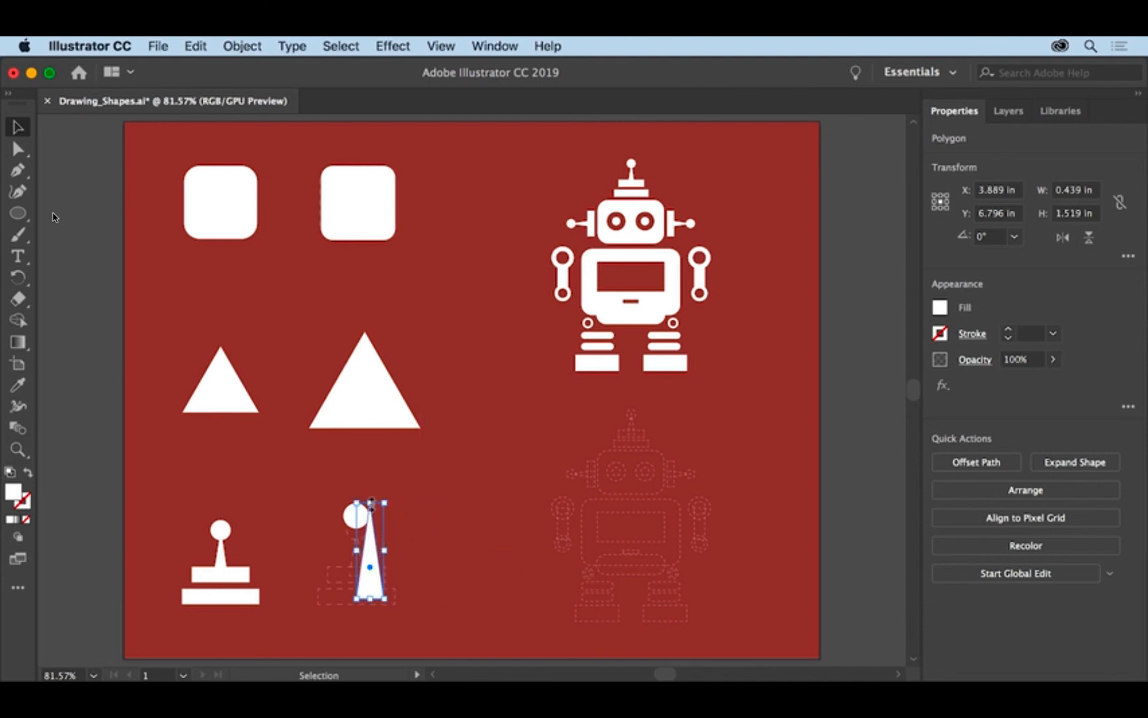
pyautogui.moveTo(371, 501); pyautogui.dragTo(359, 564)
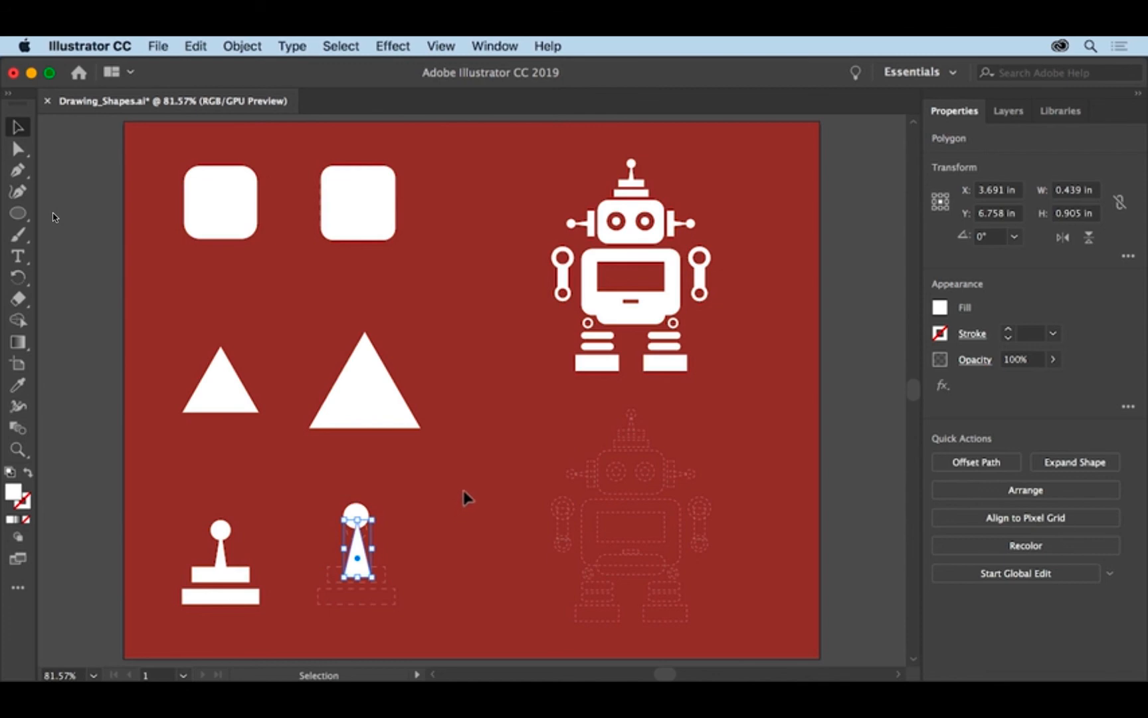